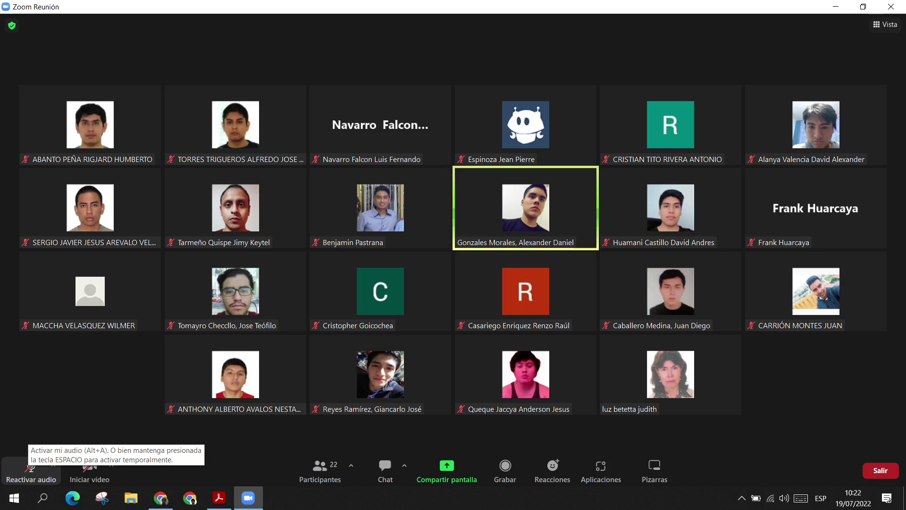
# Unmute the microphone to speak in the meeting and mute it again
pyautogui.click(29, 468)
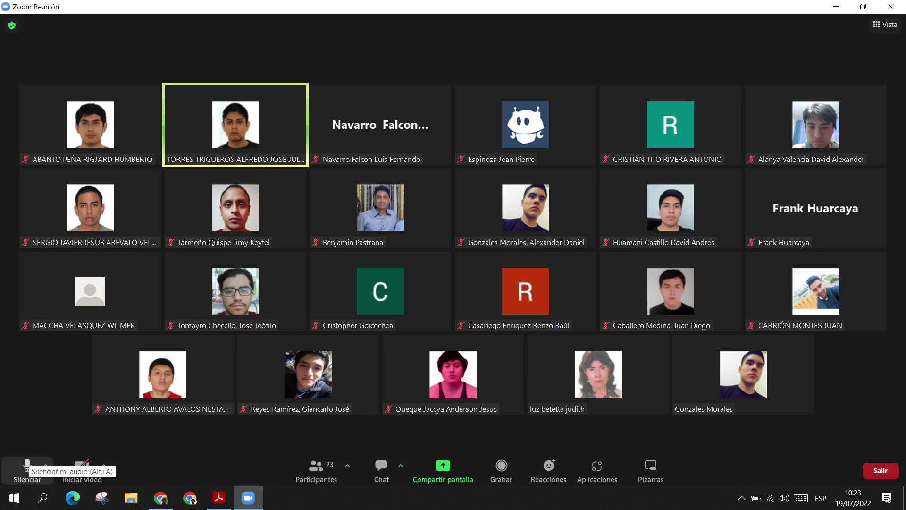
pyautogui.click(27, 466)
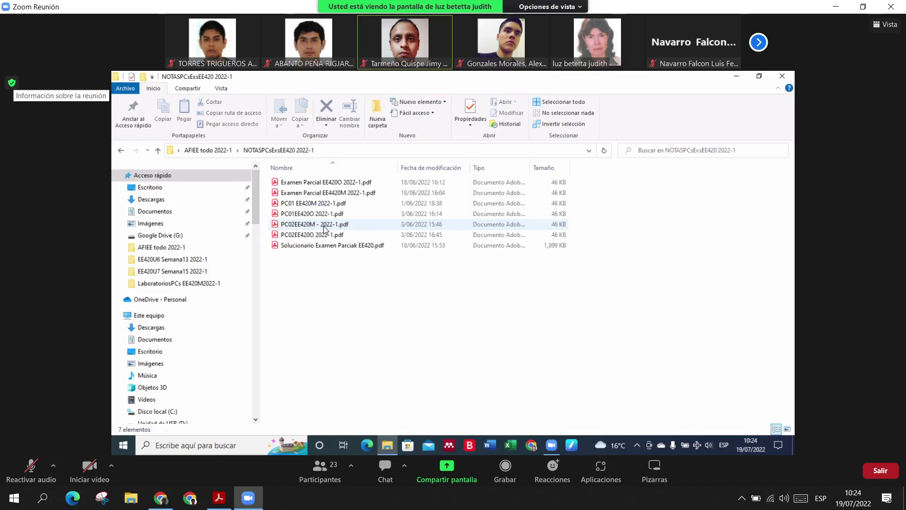
pyautogui.click(11, 83)
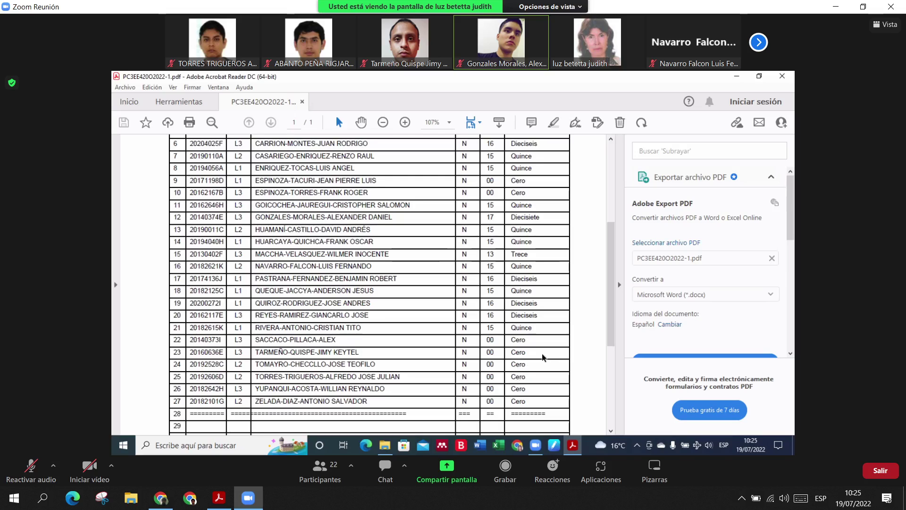
# Check the last entries of the meeting's participant list and close the list
pyautogui.click(320, 468)
pyautogui.scroll(-10, 456, 245)
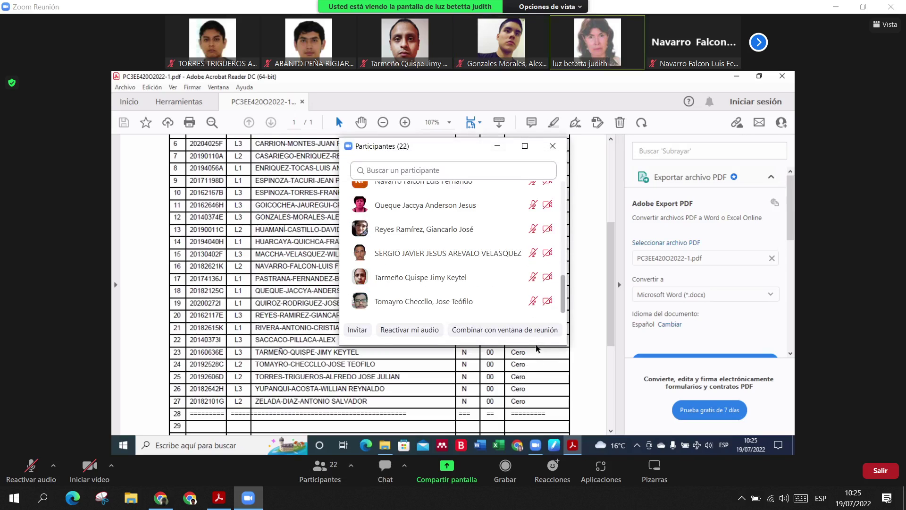
pyautogui.click(553, 146)
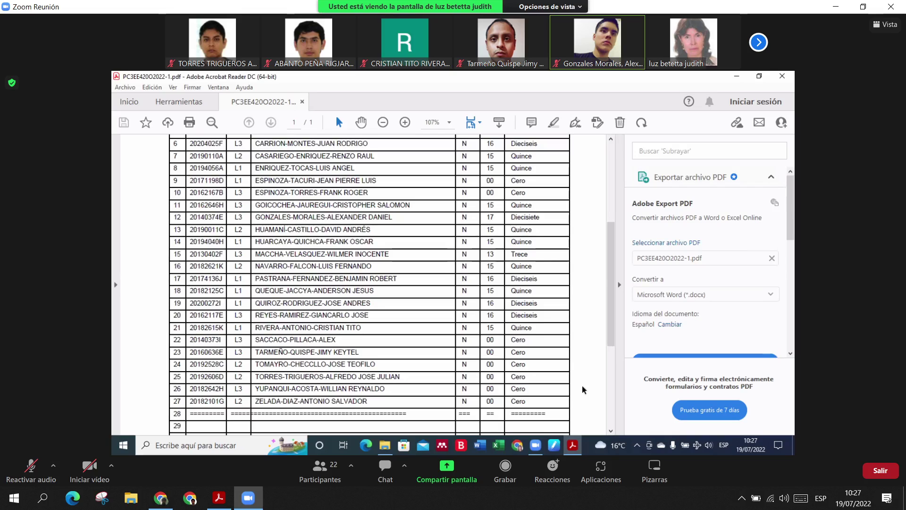
# Reopen the participant list, review it from its end back up to the host, and close it
pyautogui.hotkey('alt', 'u')
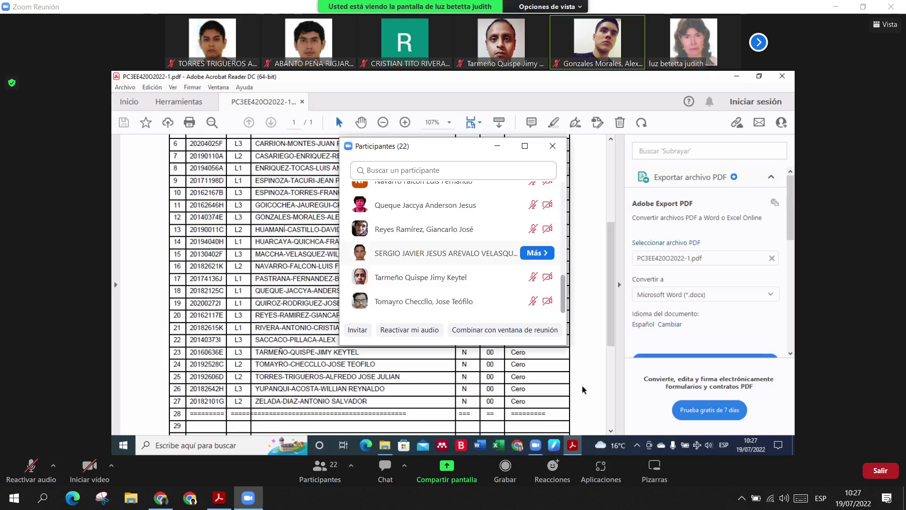
pyautogui.press('Up')
pyautogui.press('Up')
pyautogui.press('Up')
pyautogui.press('Up')
pyautogui.press('Up')
pyautogui.press('Up')
pyautogui.press('Up')
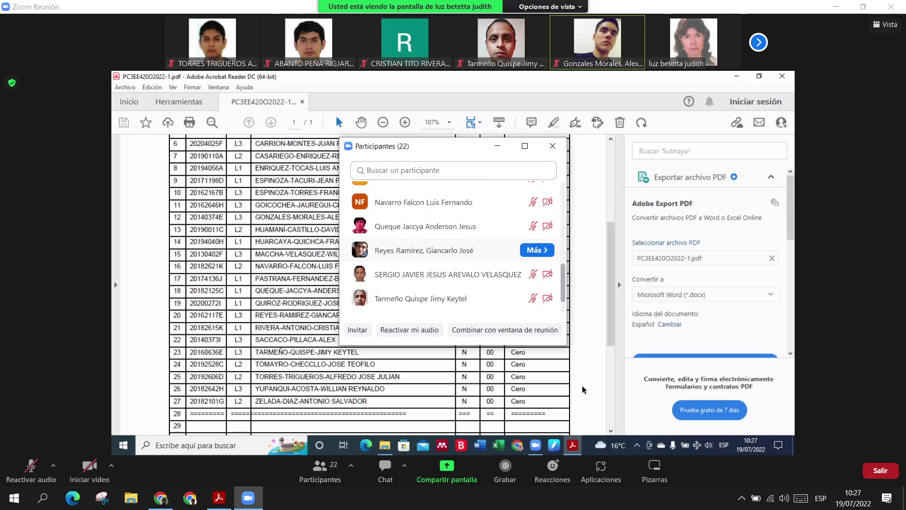
pyautogui.press('Up')
pyautogui.press('Up')
pyautogui.press('Up')
pyautogui.press('Up')
pyautogui.press('Up')
pyautogui.press('Up')
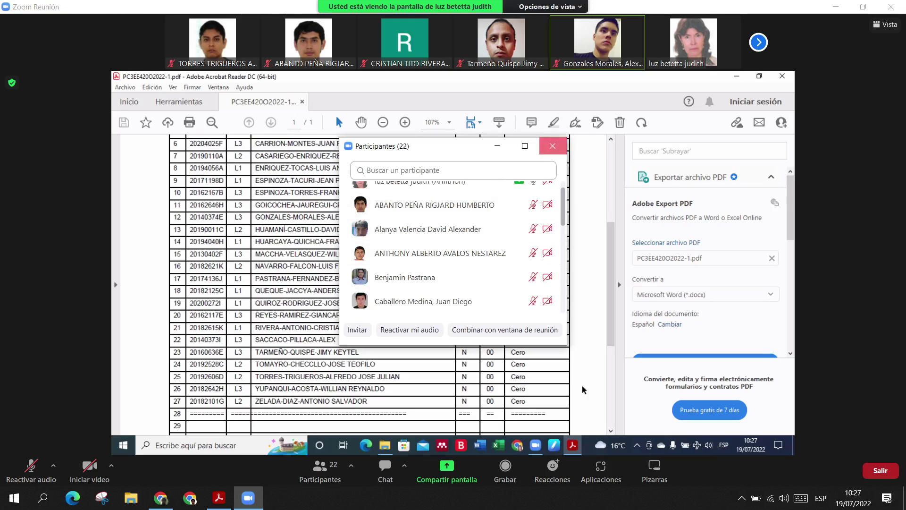
pyautogui.hotkey('alt', 'u')
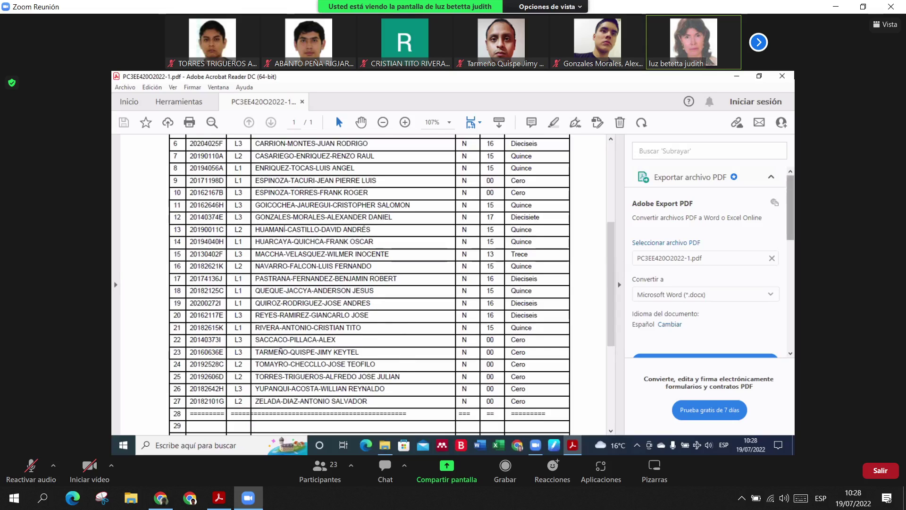
# Close the PC3 grades PDF and its folder, and open NOTAS EE420O 2022-1.xlsx from the AFIEE todo 2022-1 folder
pyautogui.click(782, 76)
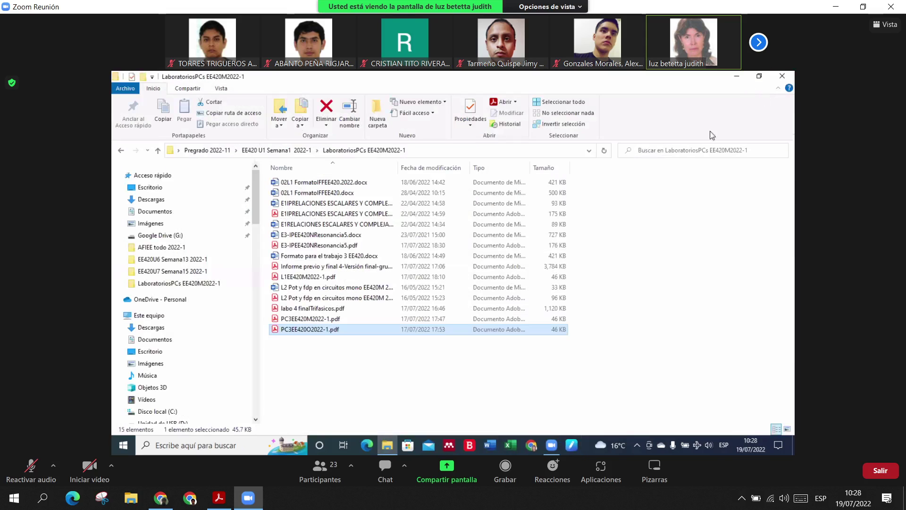
pyautogui.click(784, 77)
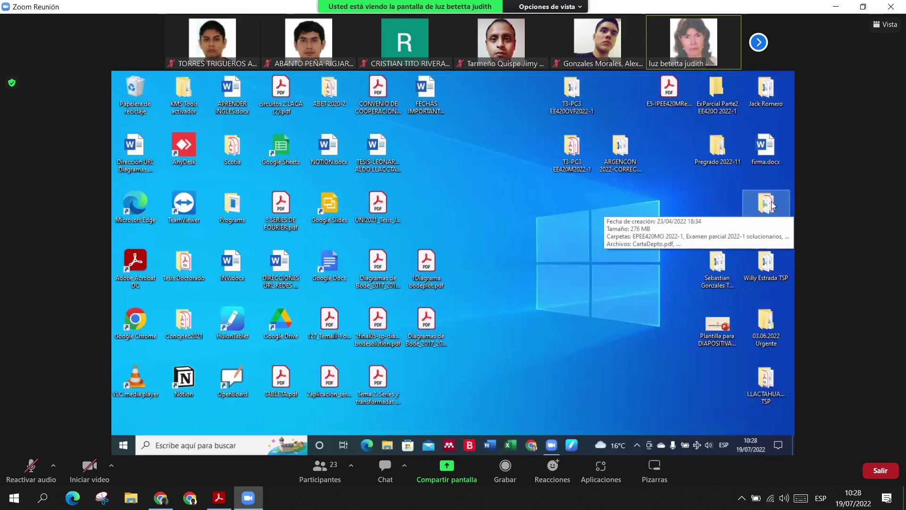
pyautogui.doubleClick(772, 205)
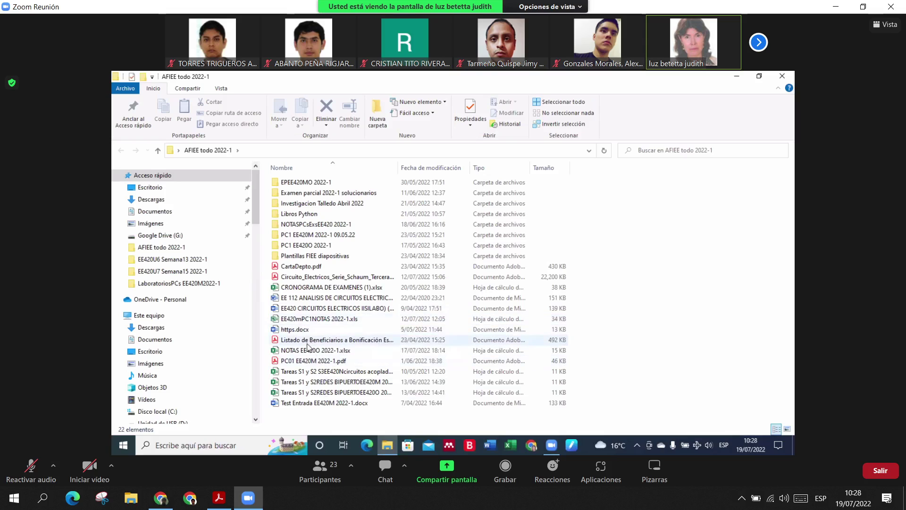
pyautogui.doubleClick(308, 355)
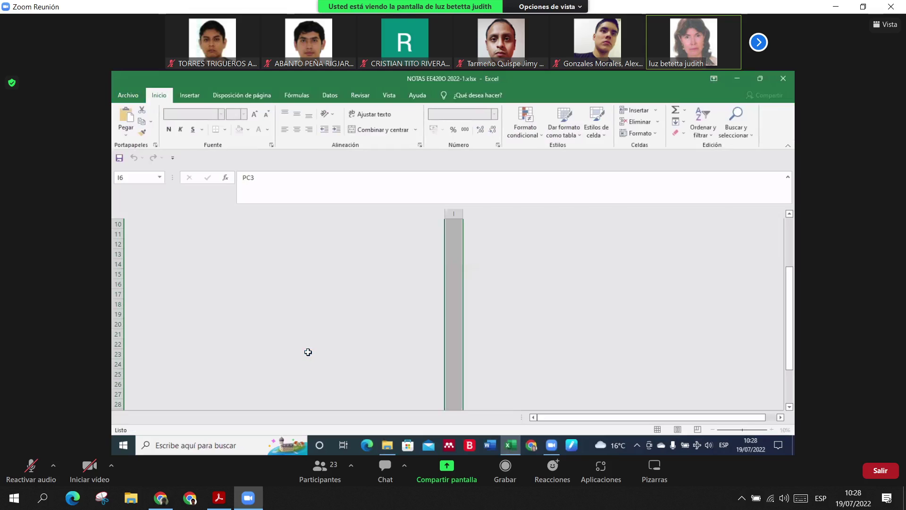
# Examine the PC1, PC2, EP and PC3 grade columns for all students in the section O sheet
pyautogui.scroll(-1, 458, 333)
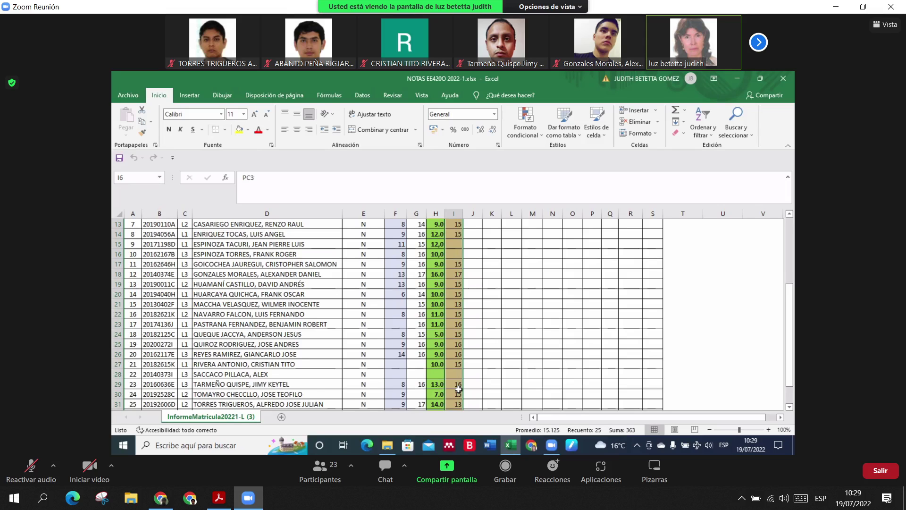
pyautogui.scroll(-2, 458, 389)
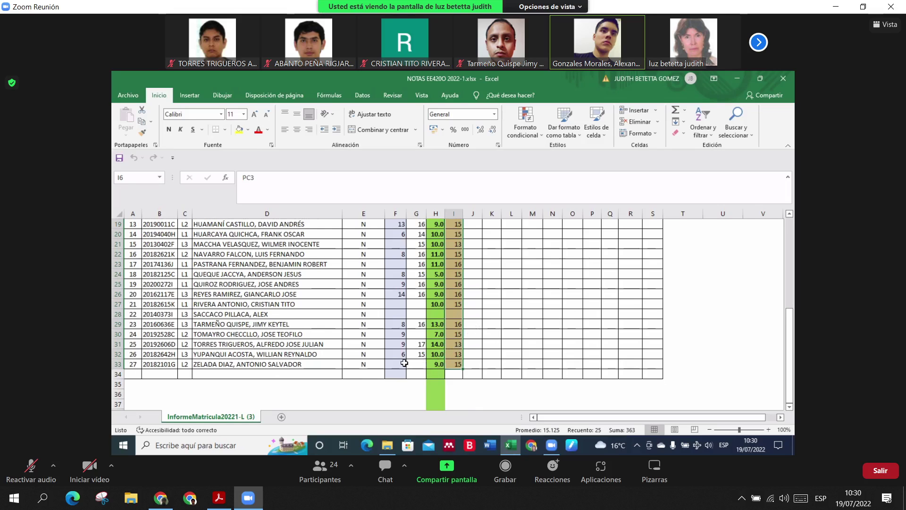
pyautogui.scroll(6, 404, 363)
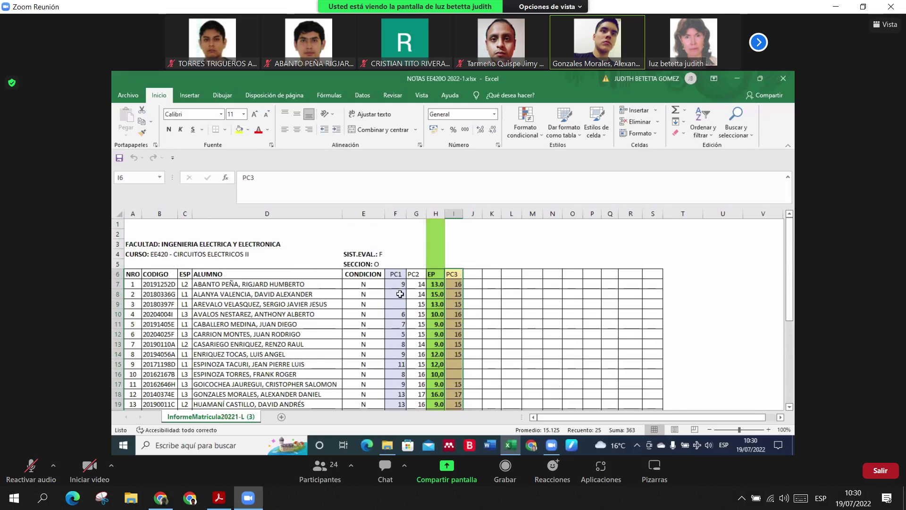
pyautogui.scroll(-2, 400, 294)
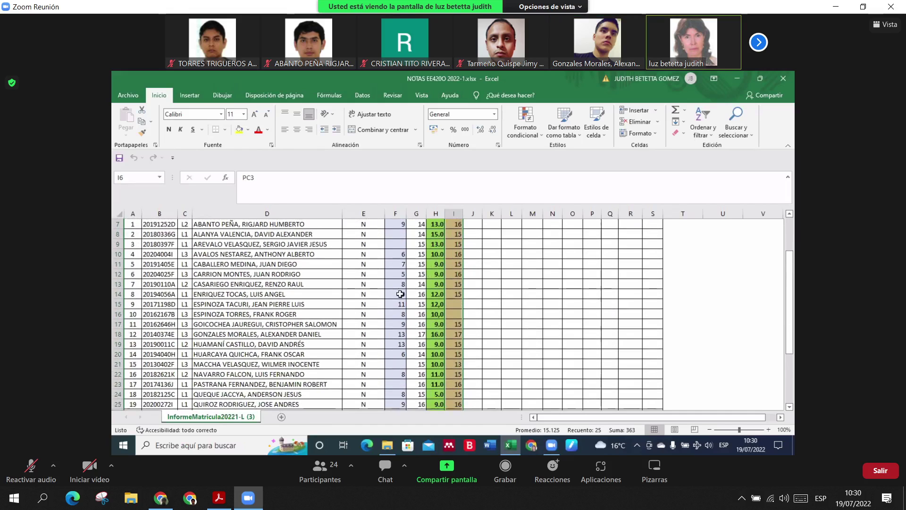
pyautogui.scroll(-5, 400, 294)
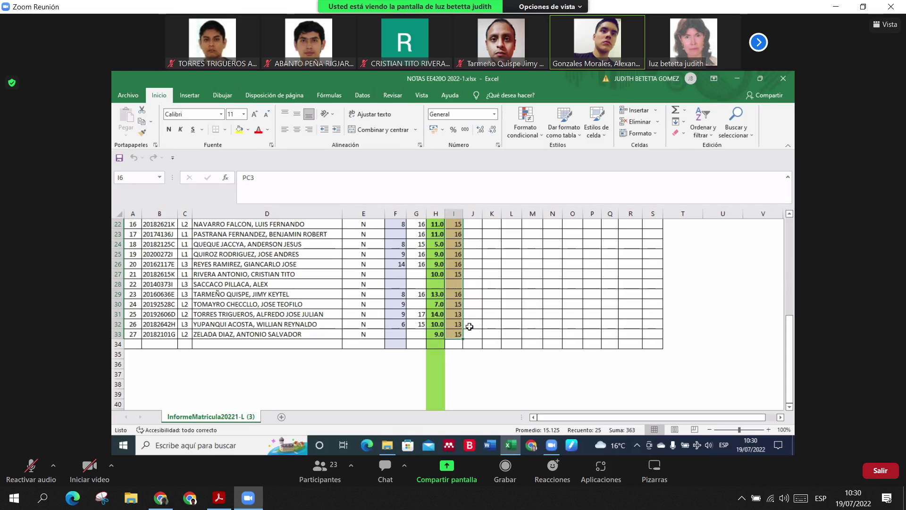
pyautogui.scroll(1, 470, 326)
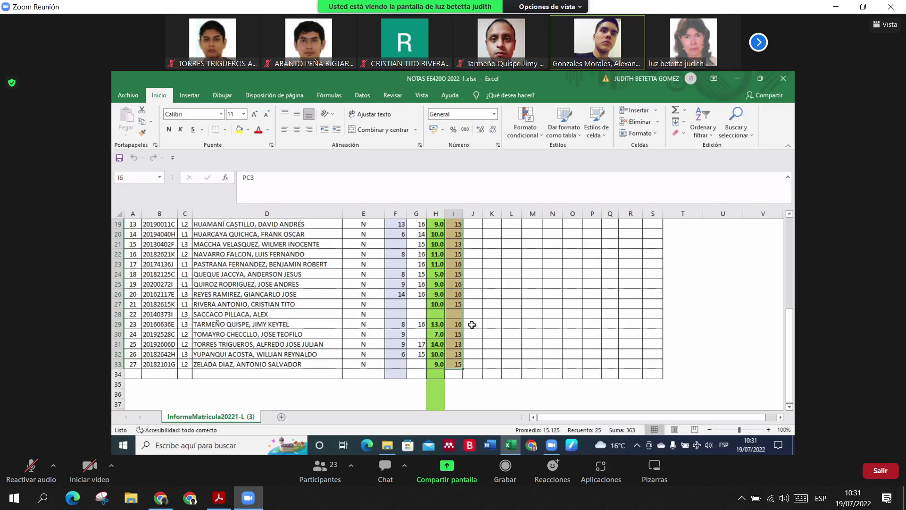
pyautogui.scroll(5, 472, 324)
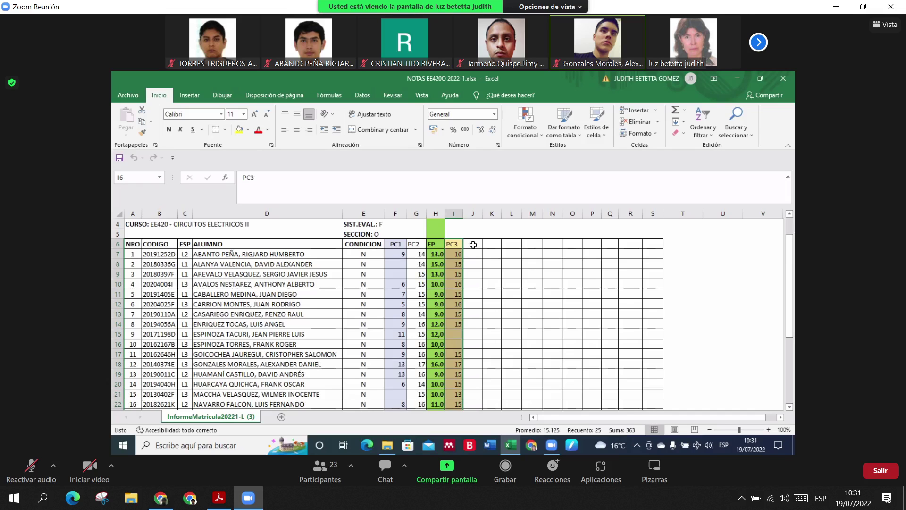
pyautogui.scroll(-2, 473, 244)
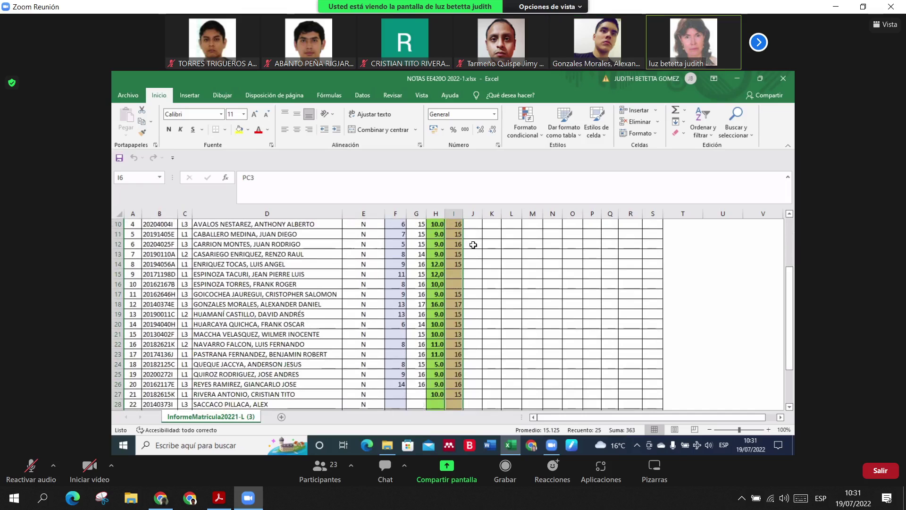
pyautogui.scroll(3, 473, 244)
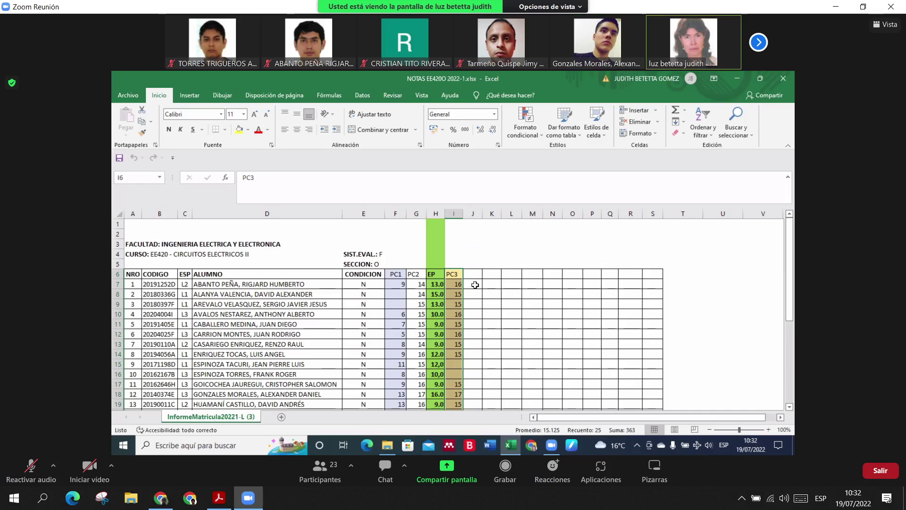
pyautogui.scroll(-2, 475, 285)
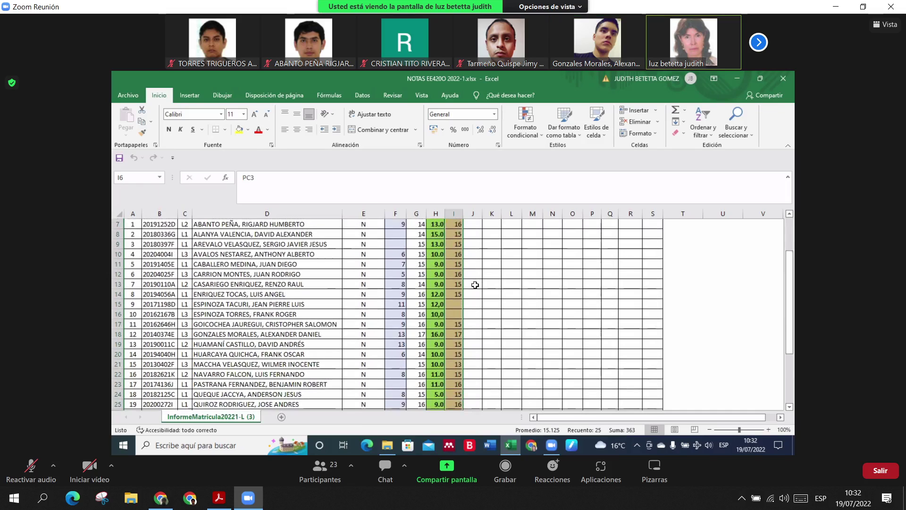
pyautogui.scroll(-1, 475, 285)
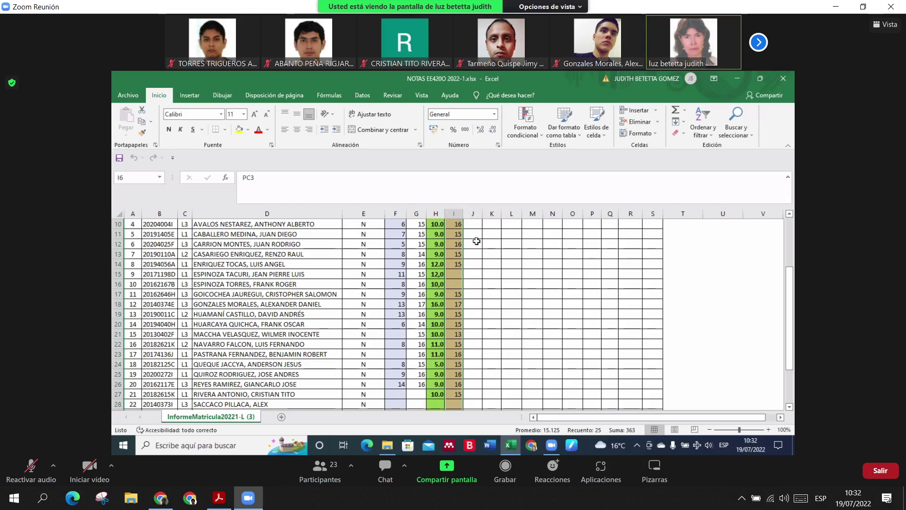
pyautogui.scroll(1, 478, 241)
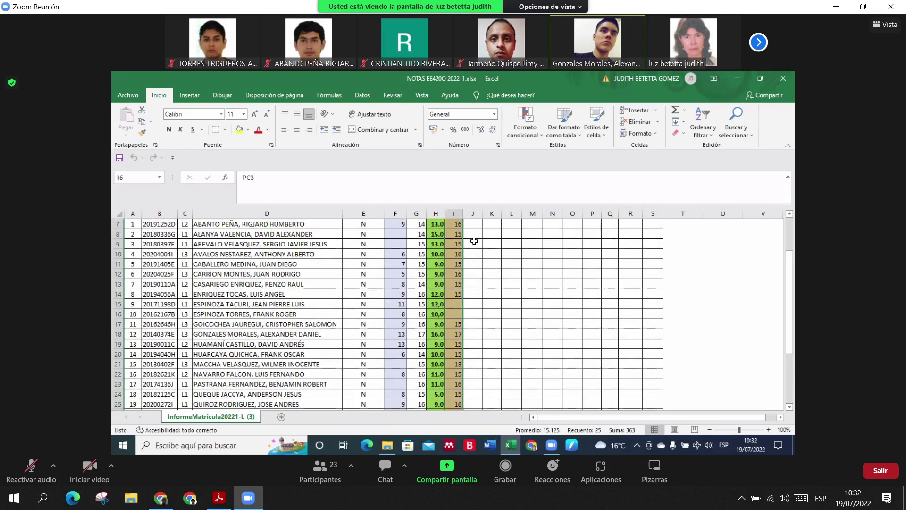
pyautogui.scroll(1, 477, 242)
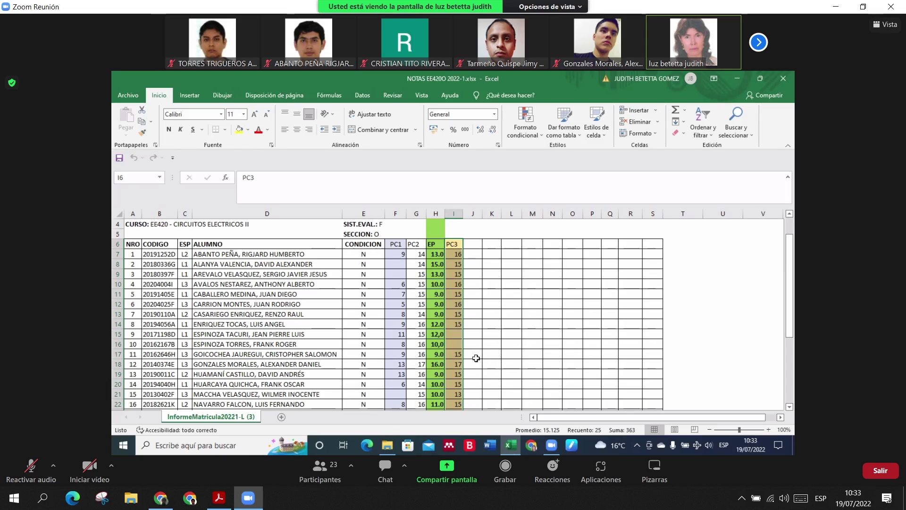
# Look through the meeting's participant list in both directions while the grades workbook is shared, and close the list
pyautogui.click(320, 469)
pyautogui.scroll(-10, 453, 251)
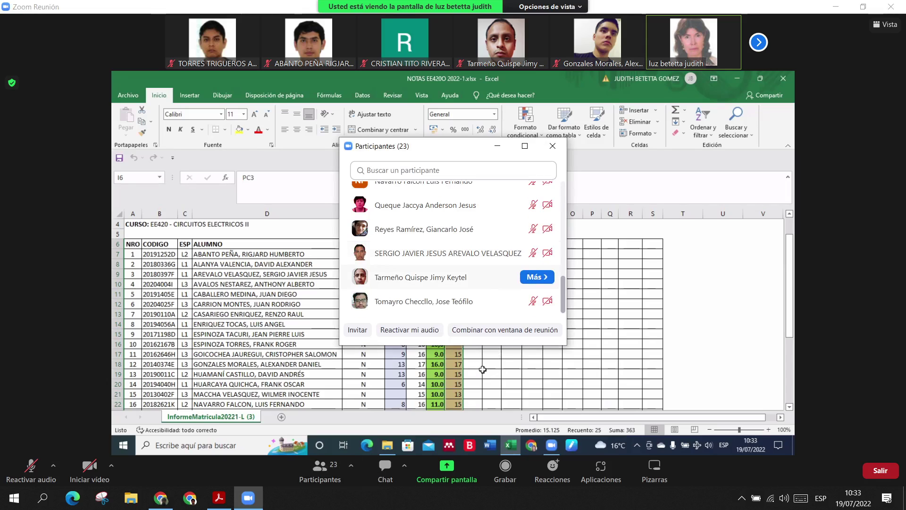
pyautogui.scroll(5, 454, 278)
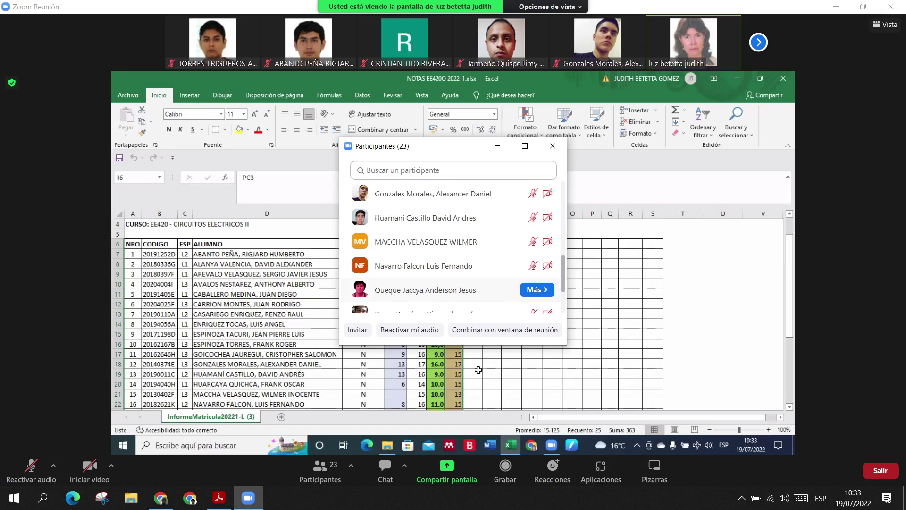
pyautogui.scroll(5, 453, 280)
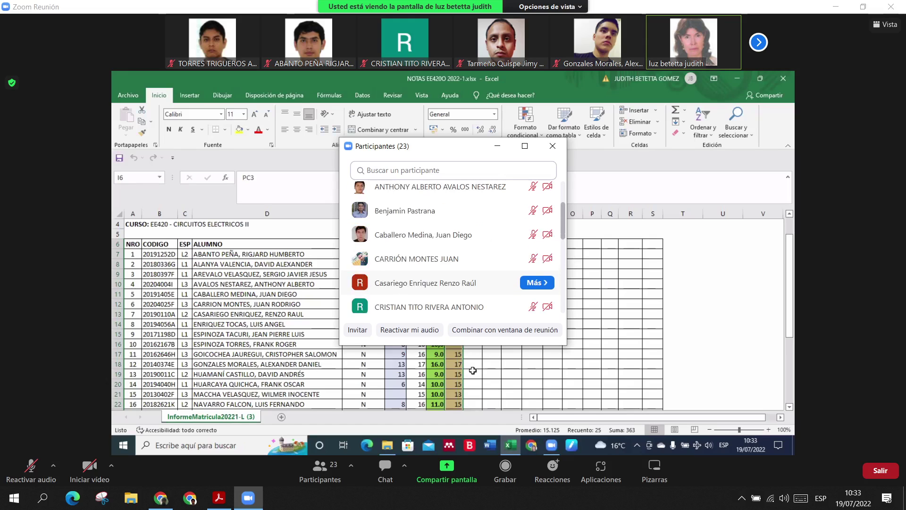
pyautogui.scroll(-10, 453, 280)
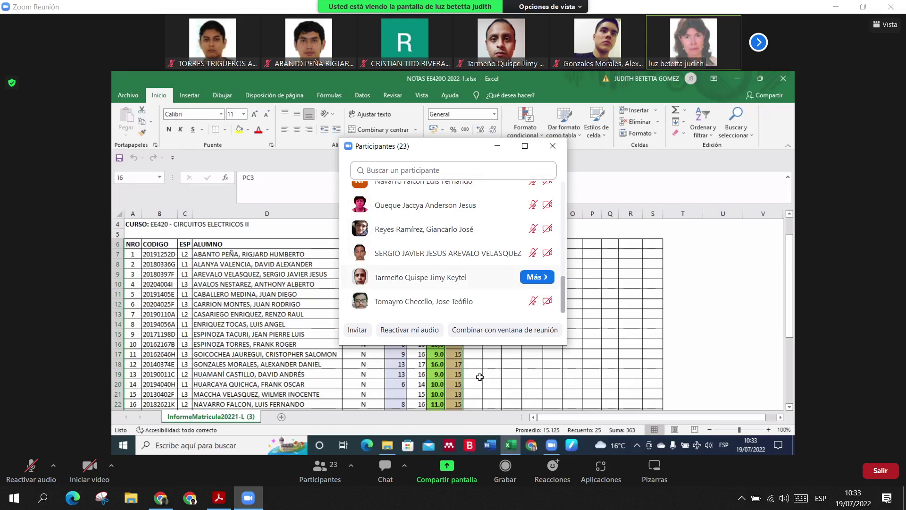
pyautogui.click(552, 145)
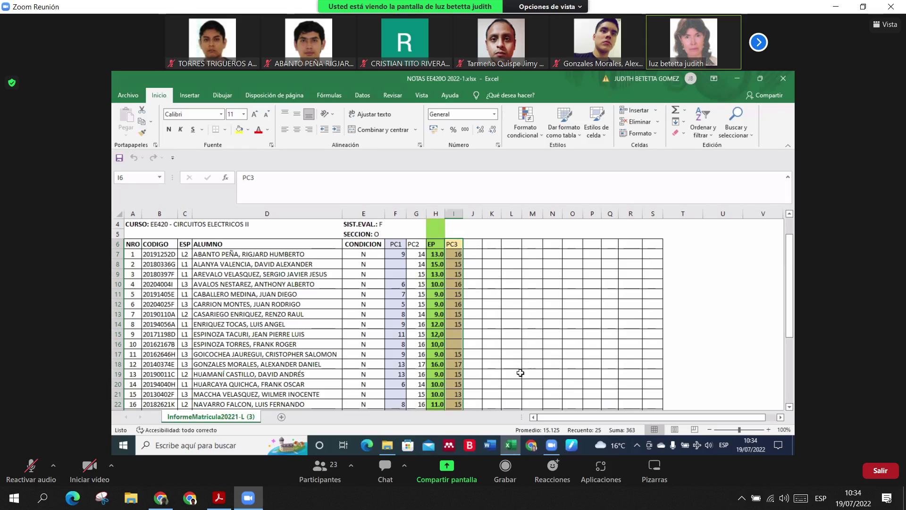
# Review the section O grade sheet again from its header to the last students, checking the PC3 column
pyautogui.moveTo(511, 451)
pyautogui.scroll(-5, 497, 295)
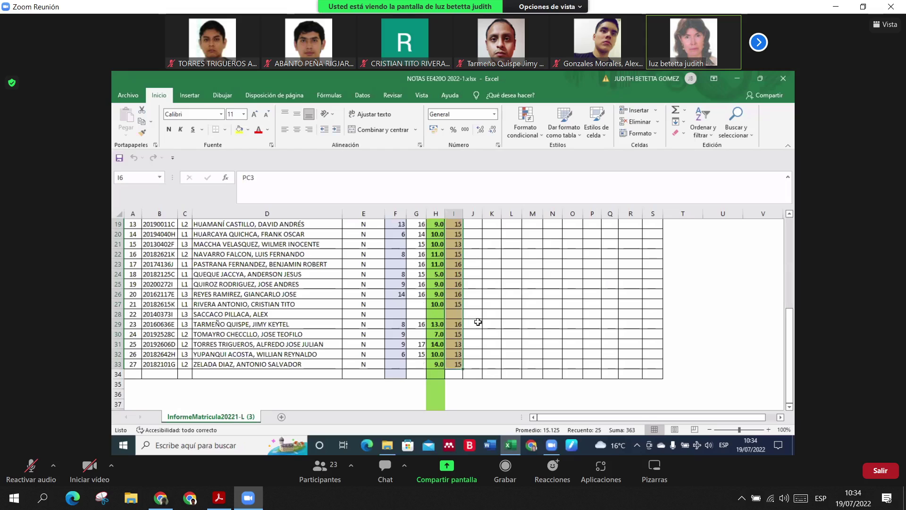
pyautogui.scroll(6, 478, 322)
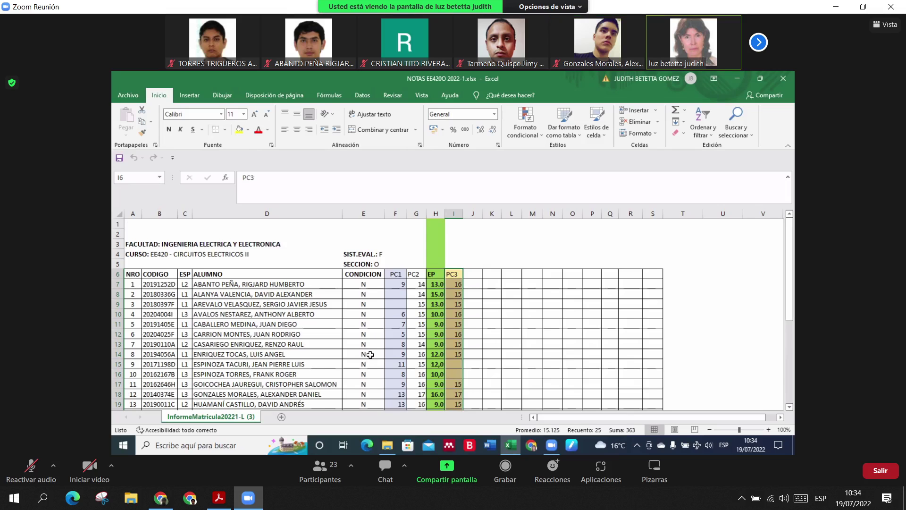
pyautogui.scroll(-1, 371, 353)
pyautogui.scroll(-3, 371, 354)
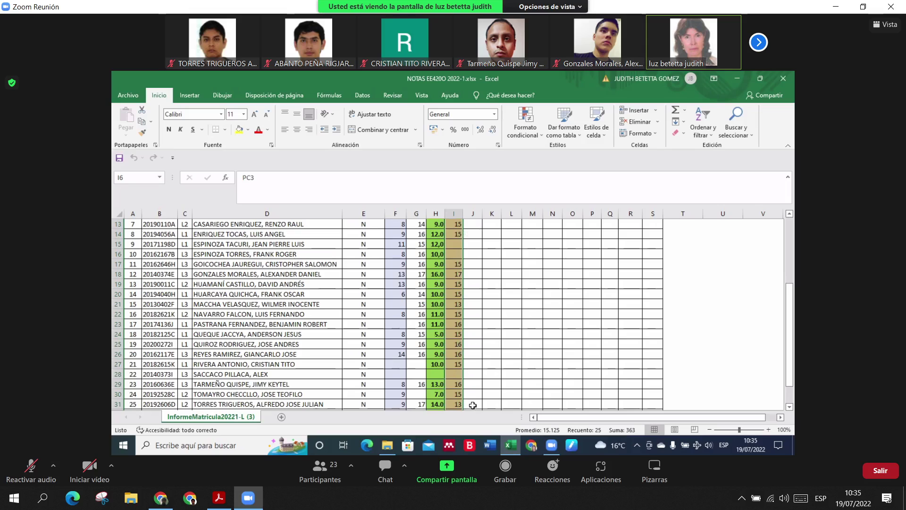
pyautogui.scroll(-1, 472, 405)
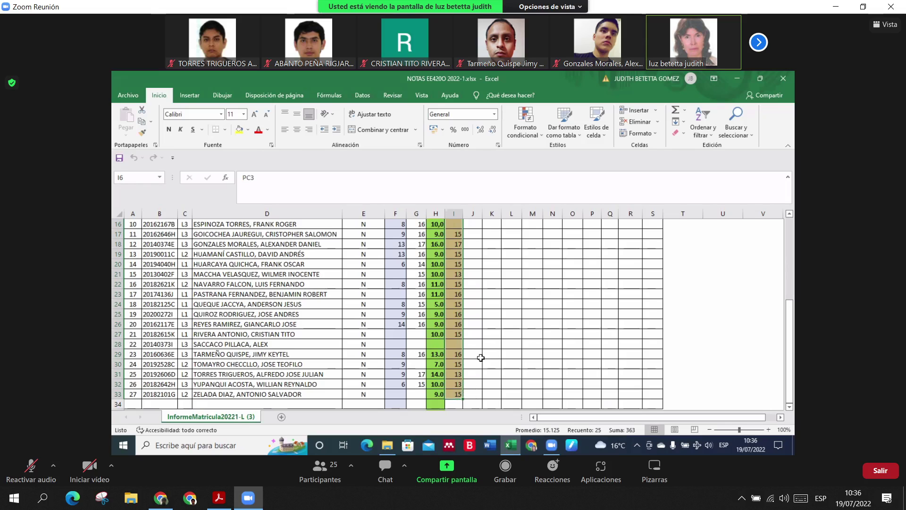
# Check the PC3 grades in the section O sheet from first to last student, and close the NOTAS EE420O 2022-1.xlsx workbook
pyautogui.scroll(1, 456, 360)
pyautogui.scroll(5, 457, 360)
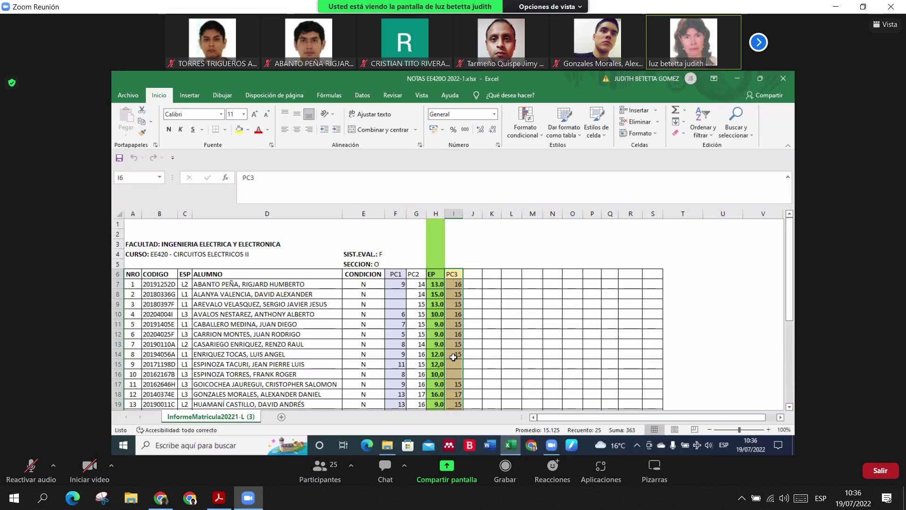
pyautogui.scroll(-5, 453, 358)
pyautogui.scroll(-1, 447, 372)
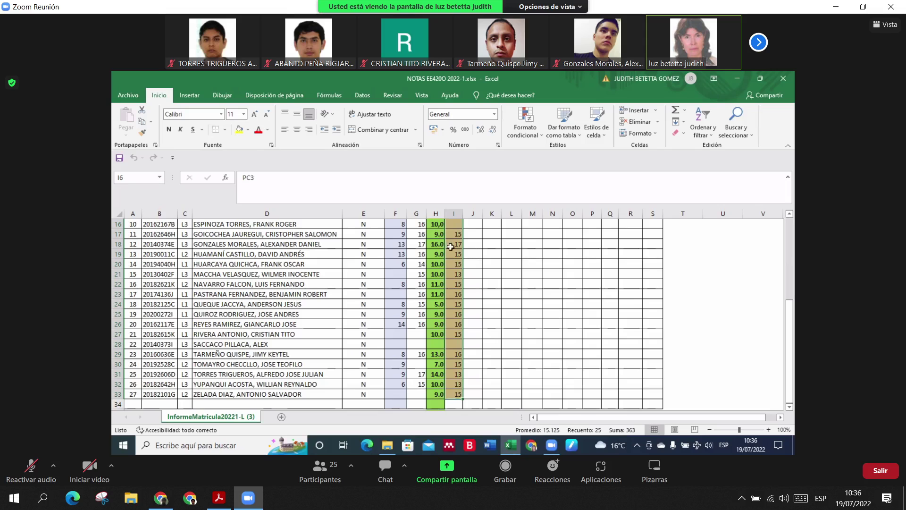
pyautogui.scroll(2, 477, 232)
pyautogui.scroll(3, 477, 233)
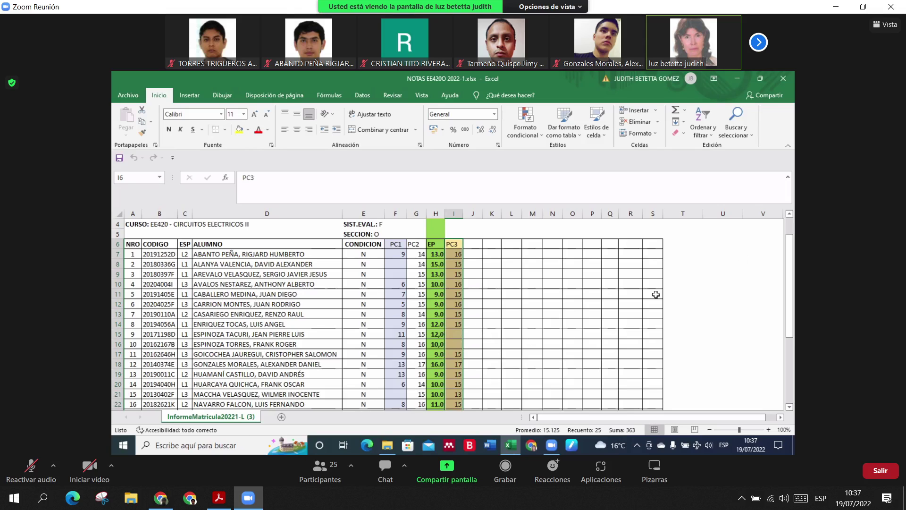
pyautogui.click(784, 79)
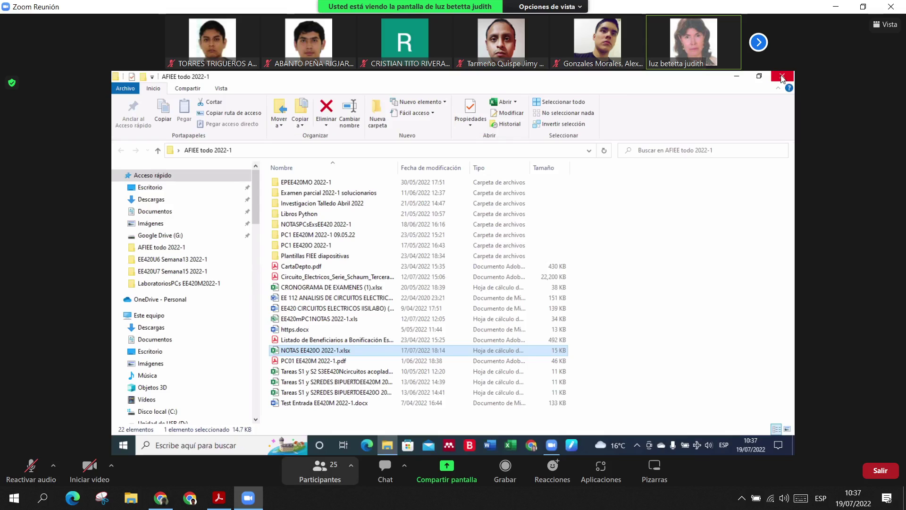
# Look through the meeting's participant list in both directions to see who is present, and close the list
pyautogui.click(320, 467)
pyautogui.scroll(-3, 449, 229)
pyautogui.scroll(10, 453, 245)
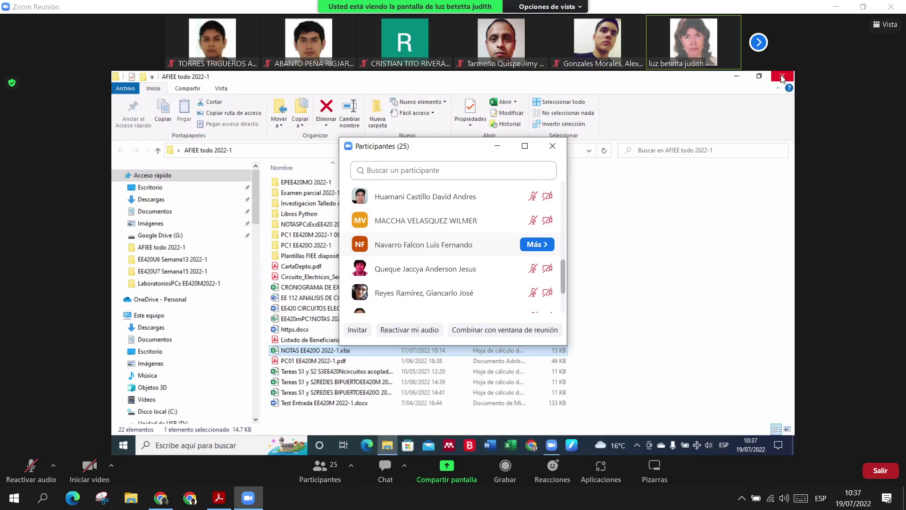
pyautogui.scroll(-10, 454, 246)
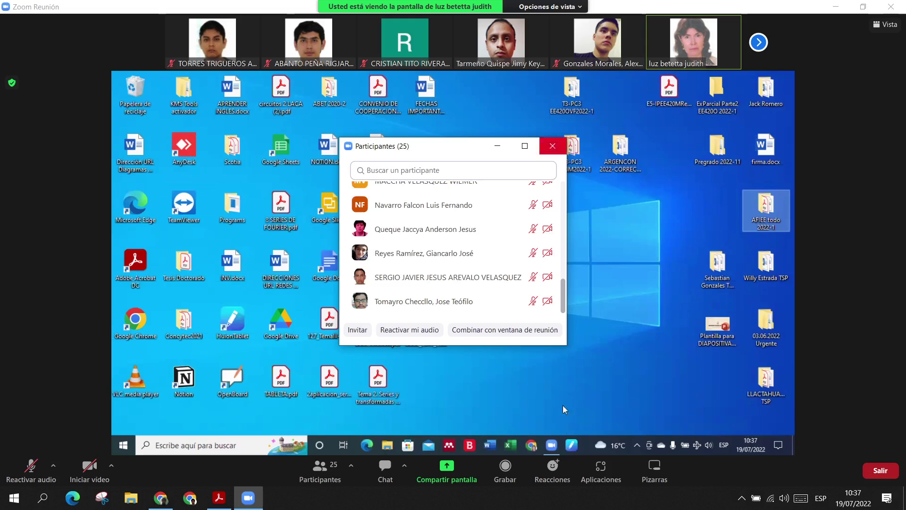
pyautogui.click(552, 146)
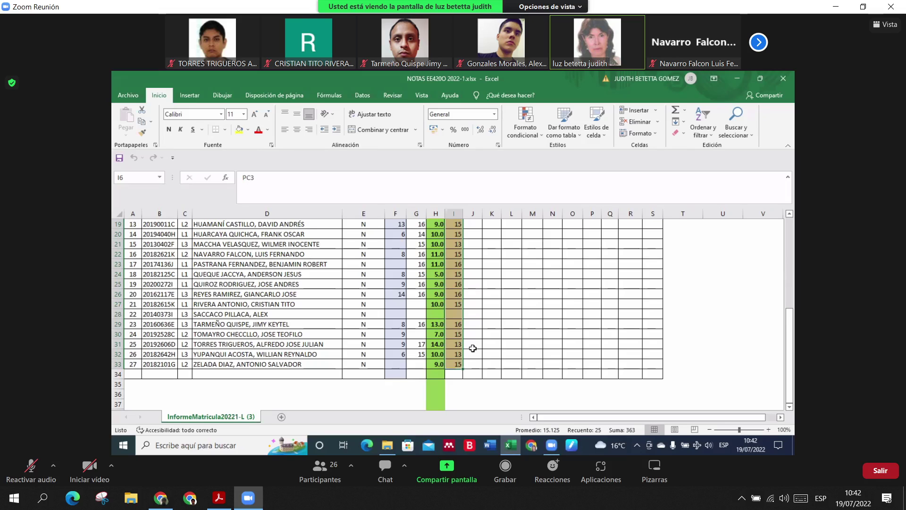
# Check the last entries of the meeting's participant list while the grades workbook is shared again, and close the list
pyautogui.click(320, 468)
pyautogui.scroll(-1, 472, 236)
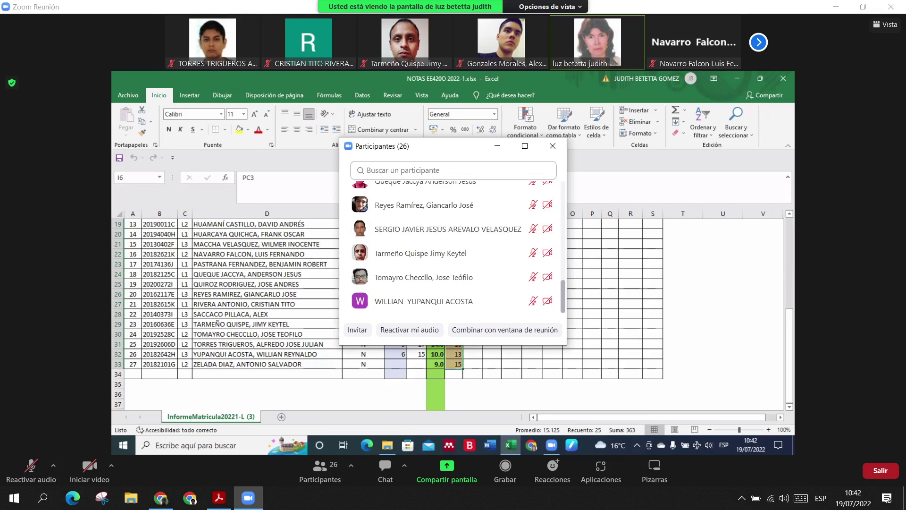
pyautogui.click(552, 145)
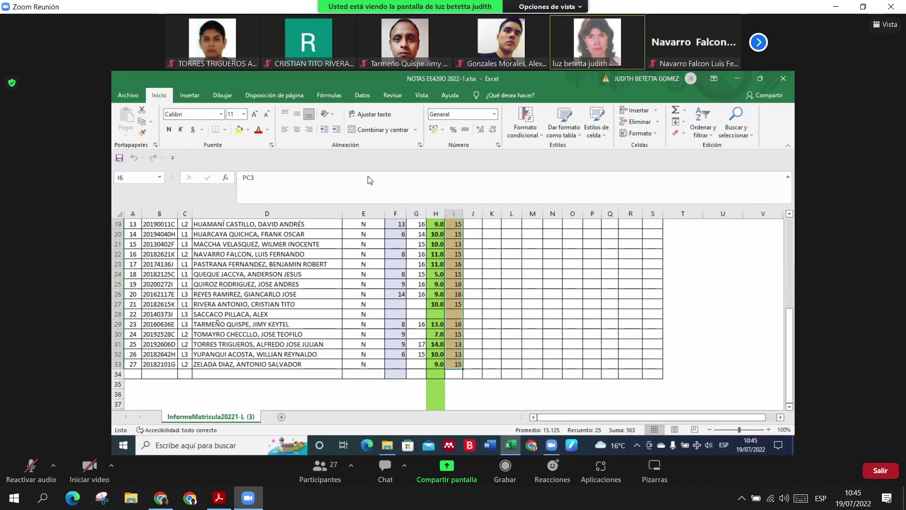
# Review the upper student rows of the section O grade sheet and close the workbook, returning to the AFIEE todo 2022-1 folder
pyautogui.scroll(2, 522, 228)
pyautogui.scroll(3, 523, 228)
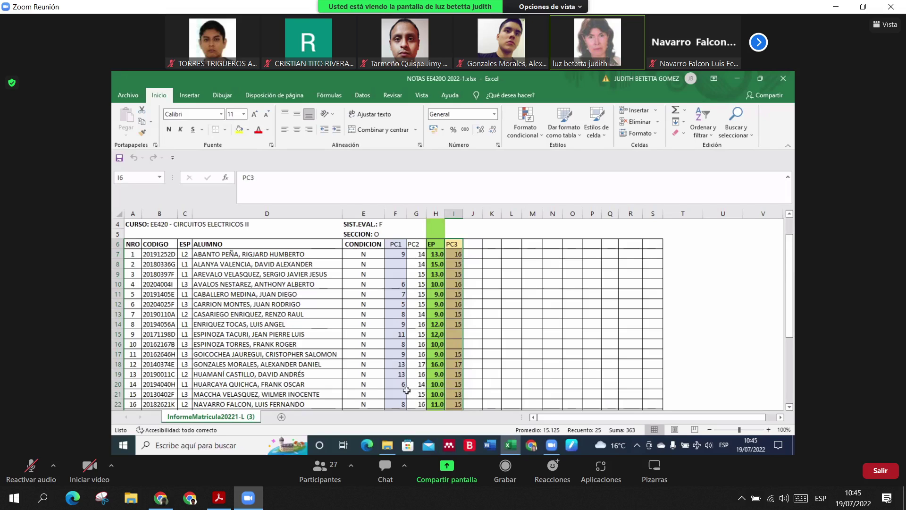
pyautogui.click(785, 81)
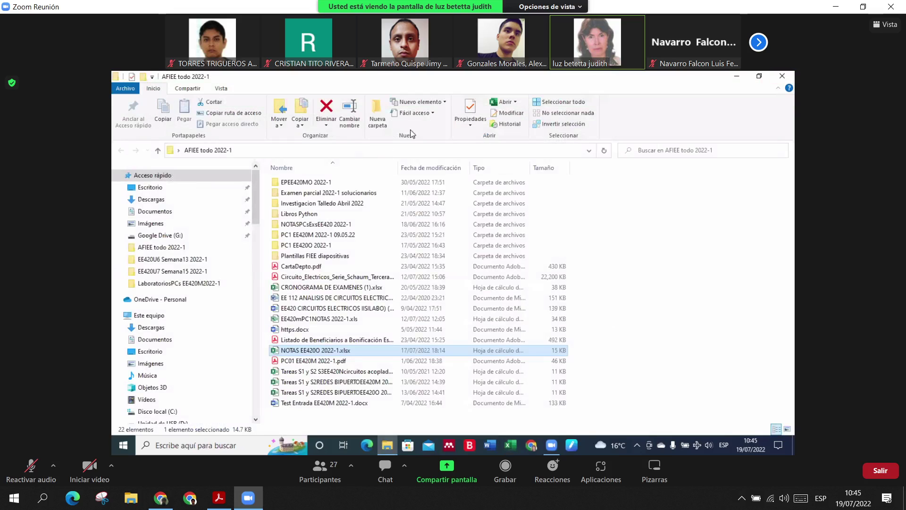